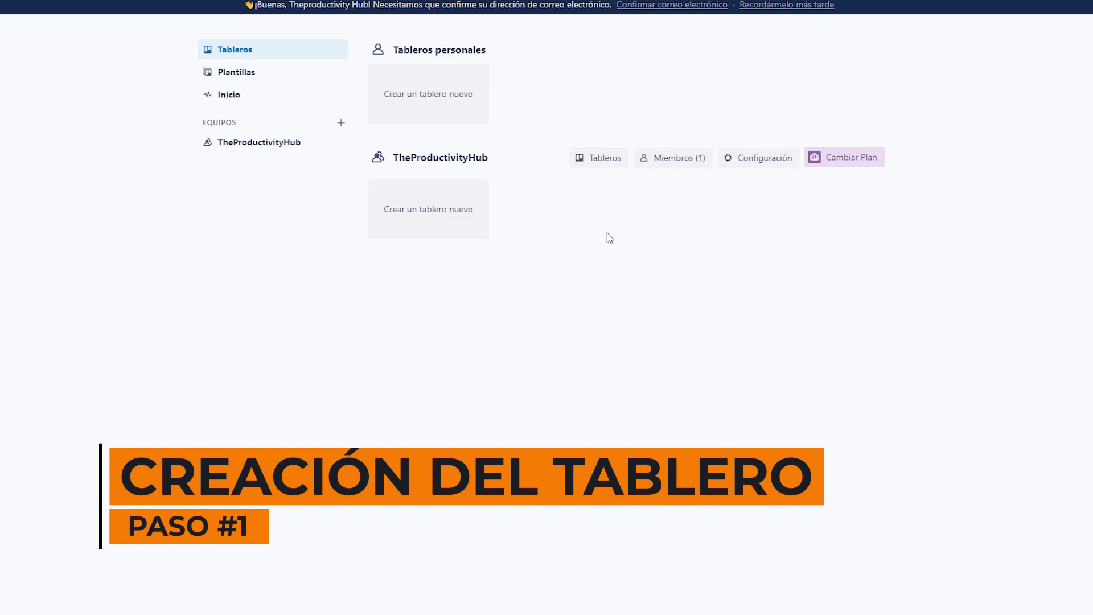
# - Create a new board named "Tutorial Youtube"
pyautogui.click(463, 115)
pyautogui.write('Tutorial Youtube')
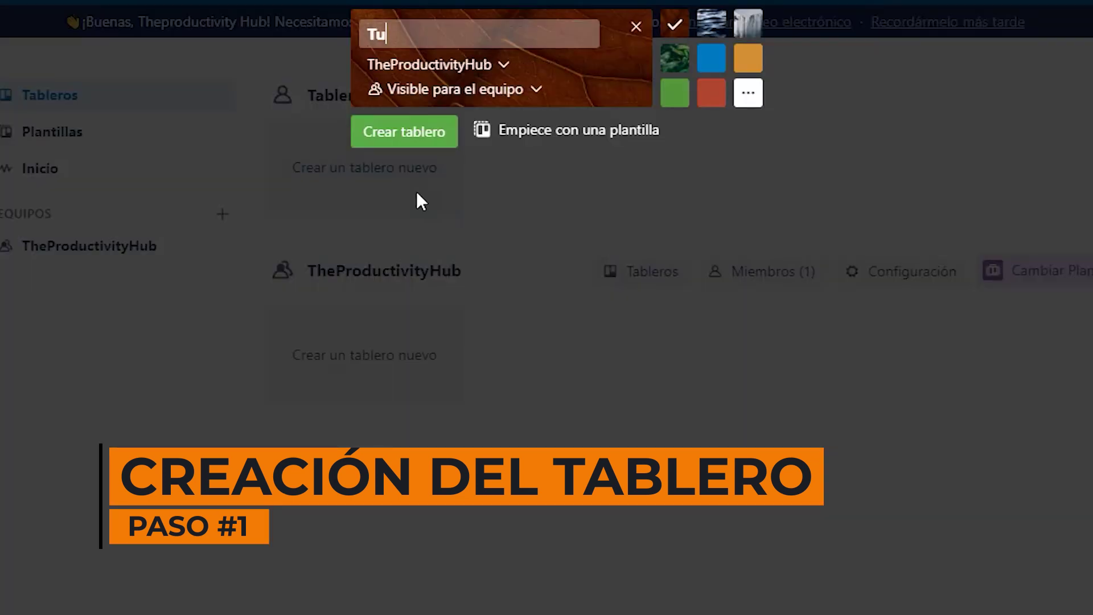
pyautogui.press('Return')
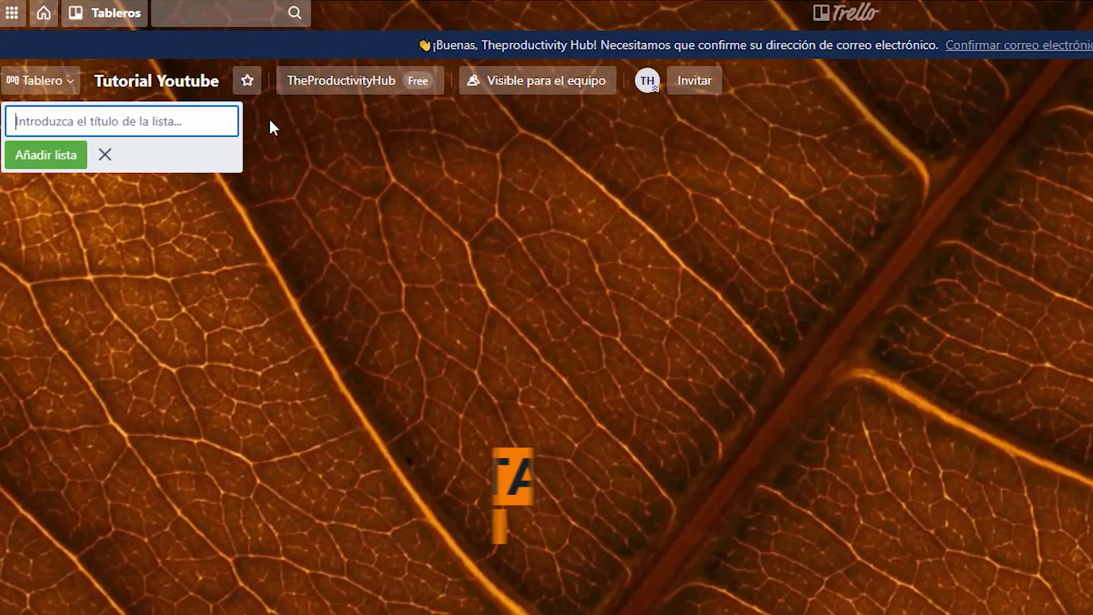
# - Add three lists to the board: "Tareas pendientes", "Tareas en Progreso" and "Tareas Completadas"
pyautogui.write('Tareas pendientes')
pyautogui.press('Return')
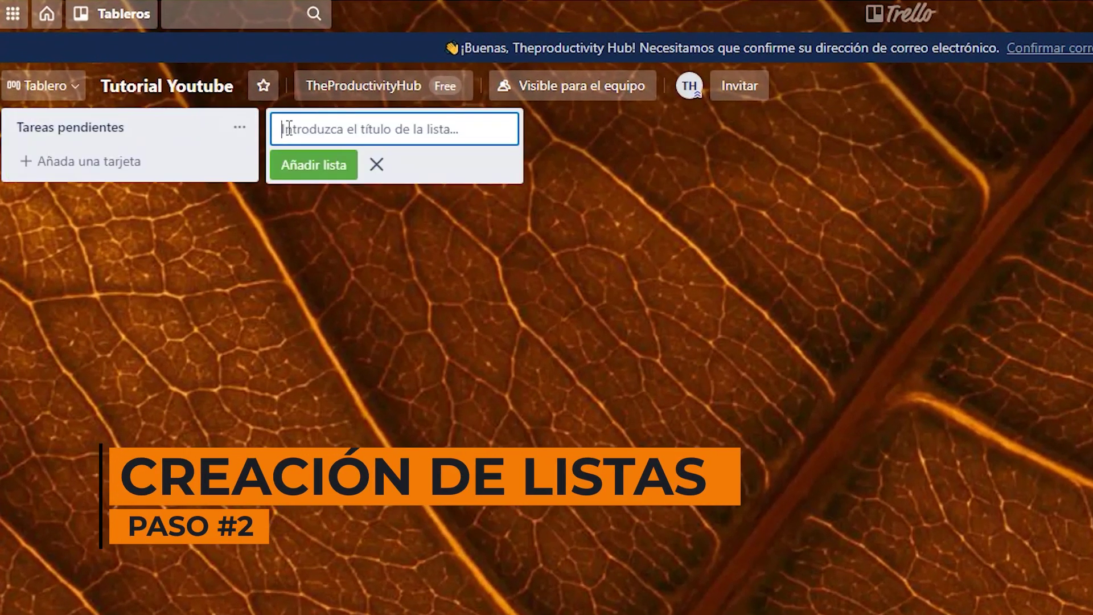
pyautogui.write('Tareas en Progreso')
pyautogui.press('Return')
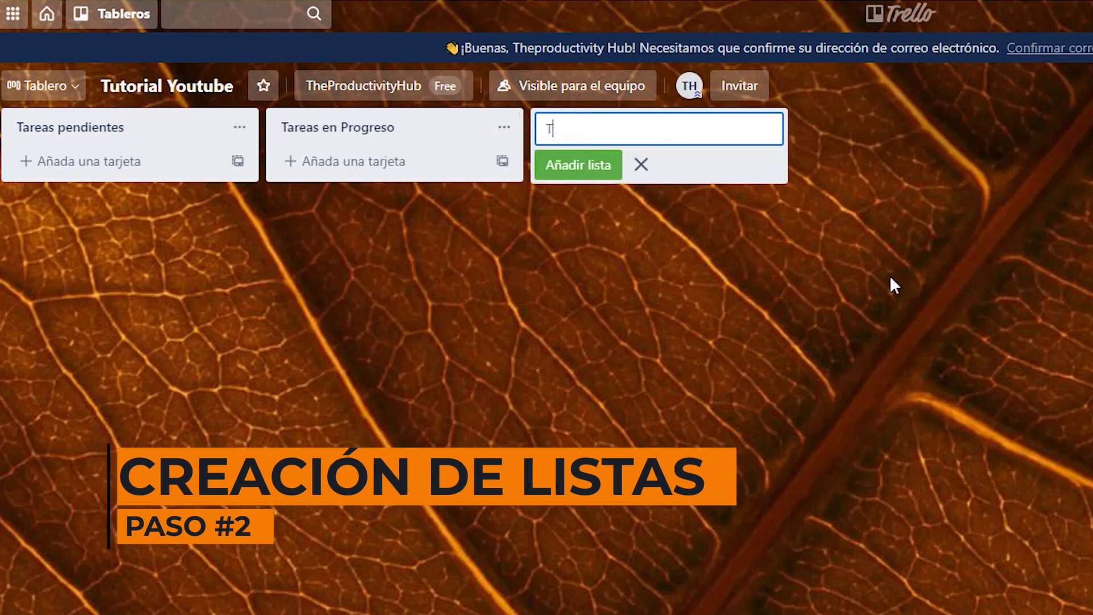
pyautogui.write('Tareas Completadas')
pyautogui.press('Return')
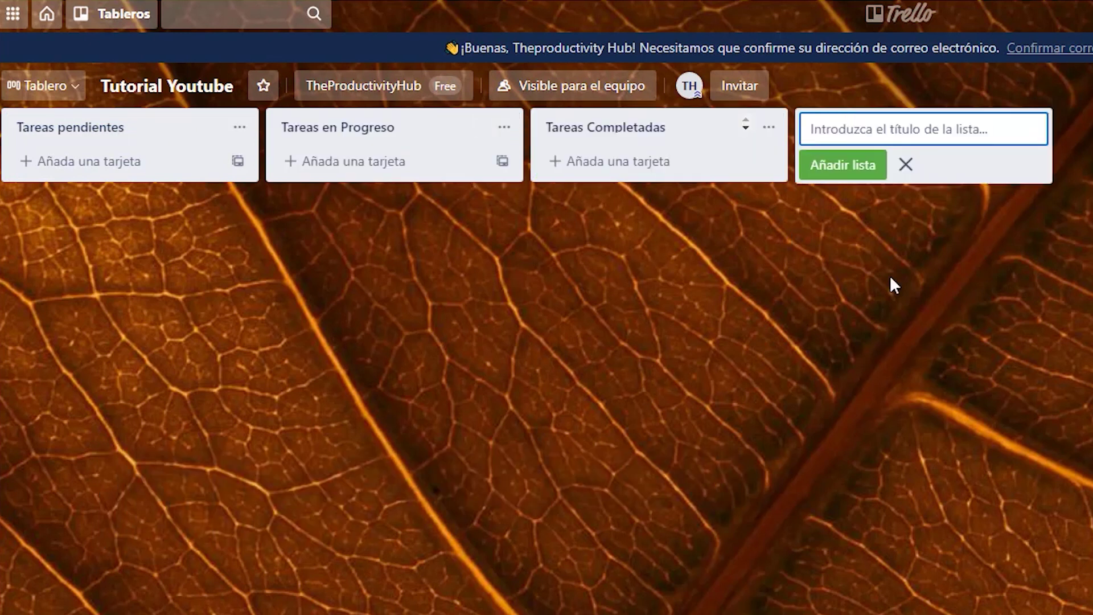
# - Add the cards "Escribir el guion", "Filmación" and "Edición" to the "Tareas pendientes" list
pyautogui.click(154, 162)
pyautogui.write('Escribir el guion')
pyautogui.press('Return')
pyautogui.write('Filmación')
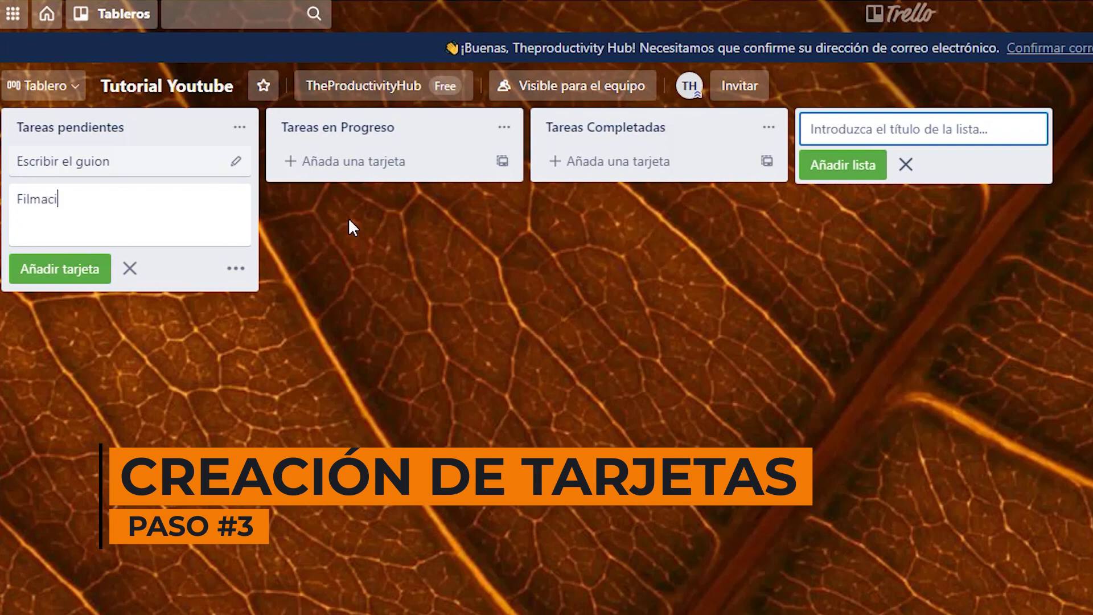
pyautogui.press('Return')
pyautogui.write('Edició')
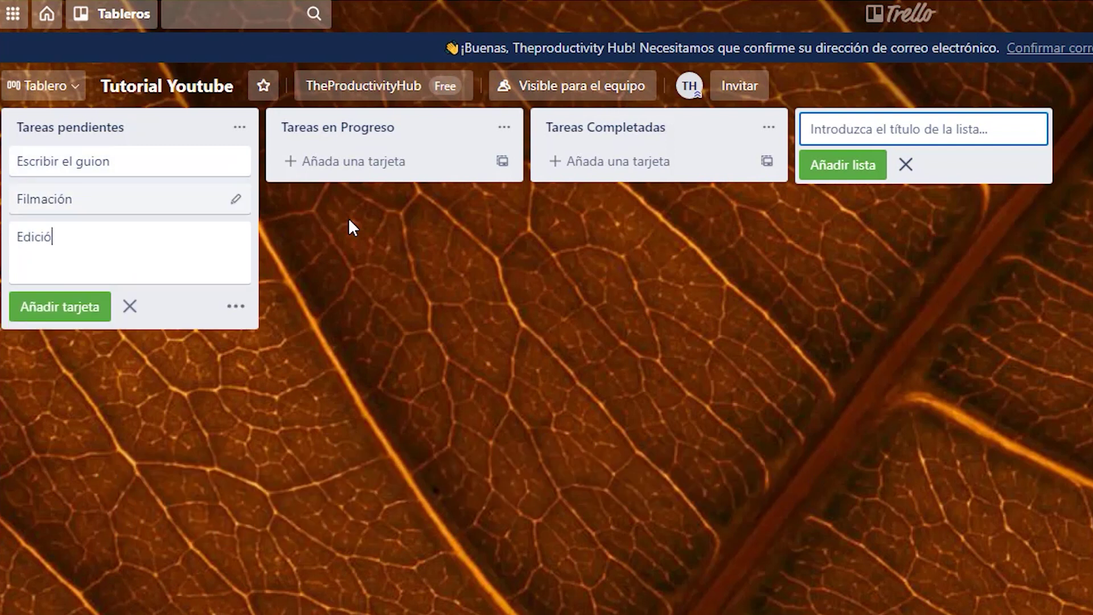
pyautogui.write('n')
pyautogui.press('Return')
# - Move the "Escribir el guion" card to "Tareas Completadas" and the "Filmación" card to "Tareas en Progreso"
pyautogui.moveTo(215, 171); pyautogui.dragTo(574, 178)
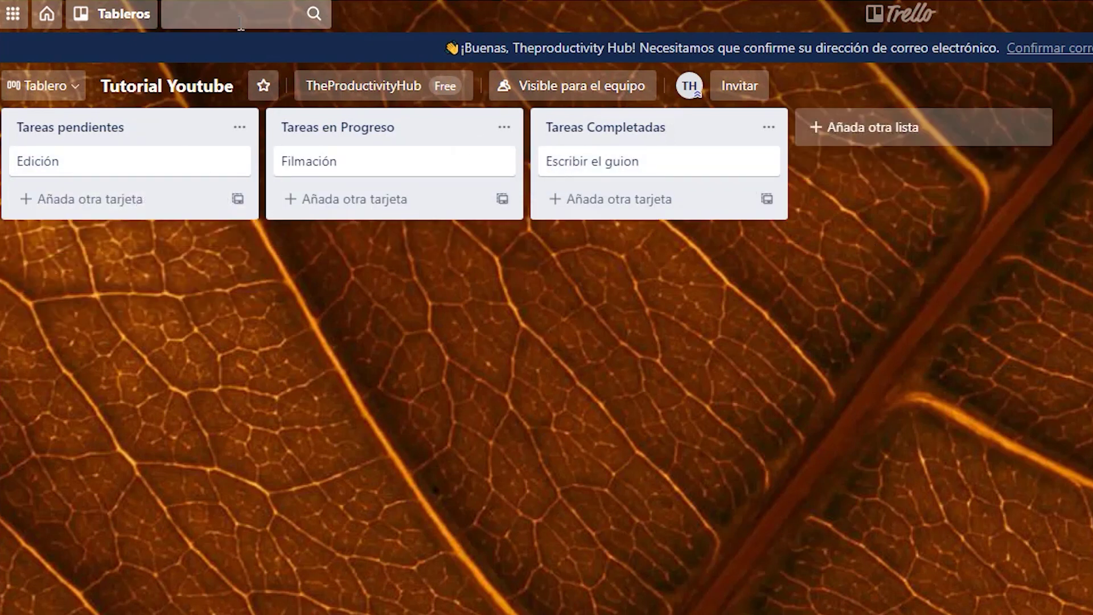
# - Search for "escribir el gui" and open the "Escribir el guion" card of the Tutorial Youtube board
pyautogui.click(240, 22)
pyautogui.write('escribir el gui')
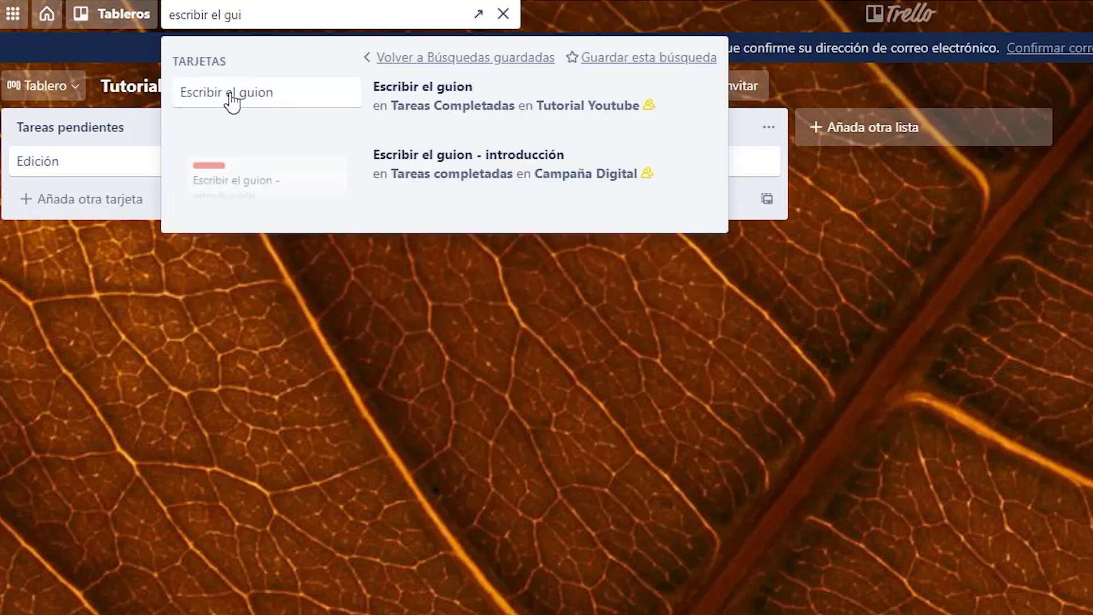
pyautogui.click(316, 115)
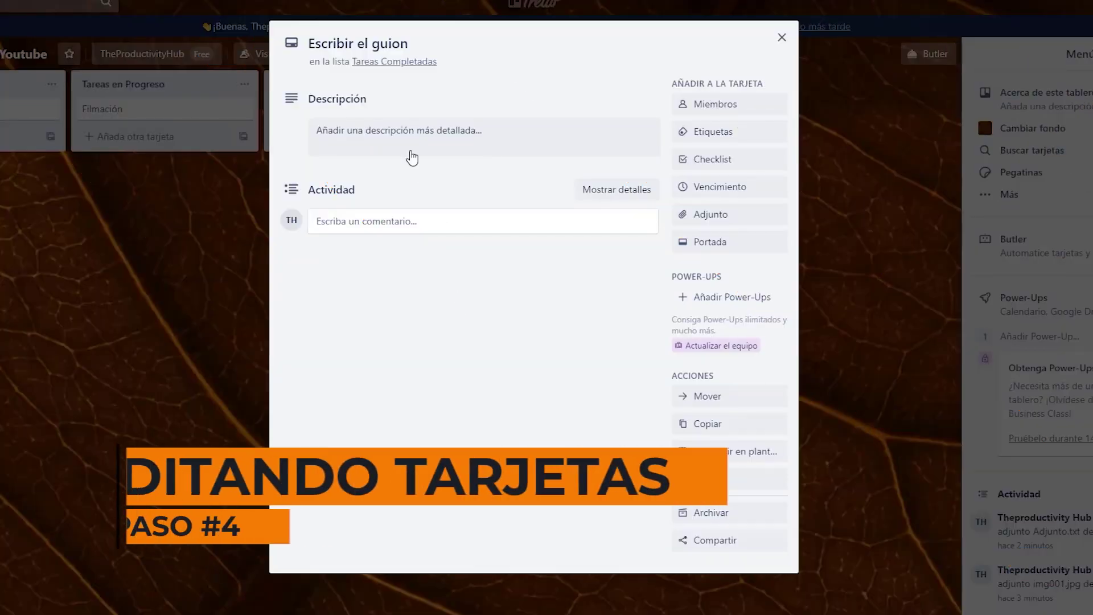
# - Save the description "escribir lo que se dirá en el guión" on the "Escribir el guion" card
pyautogui.click(410, 145)
pyautogui.write('escribir lo que')
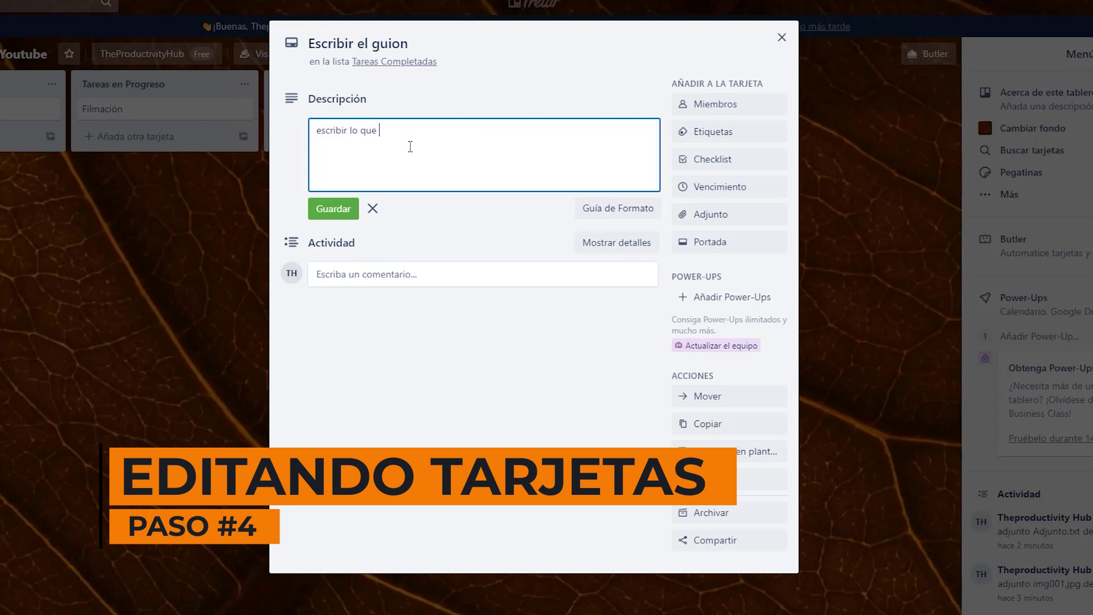
pyautogui.write(' se dirá en el guión')
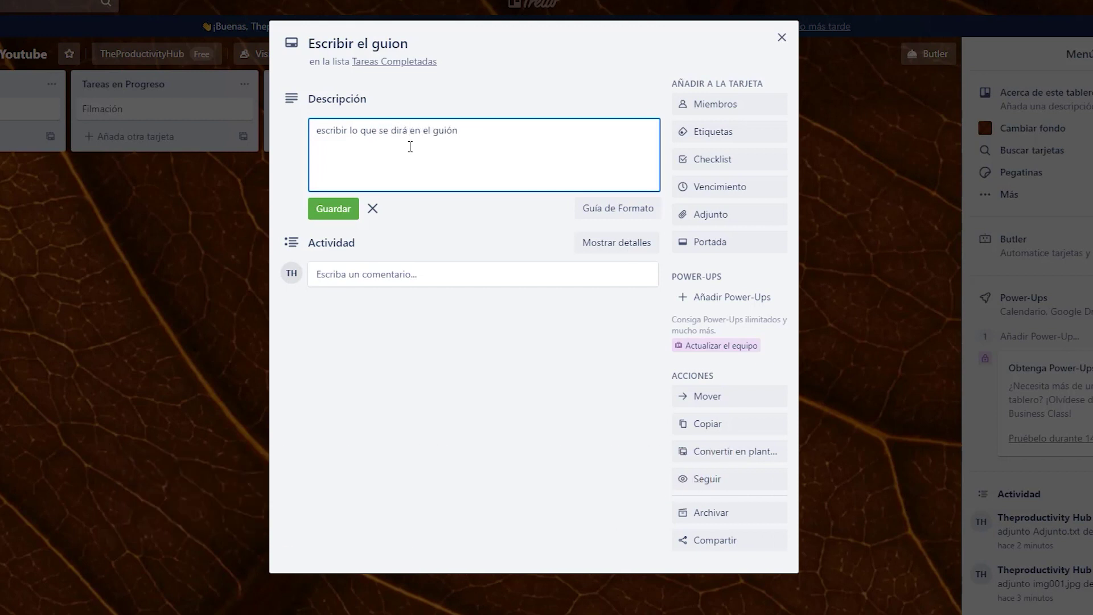
pyautogui.click(334, 210)
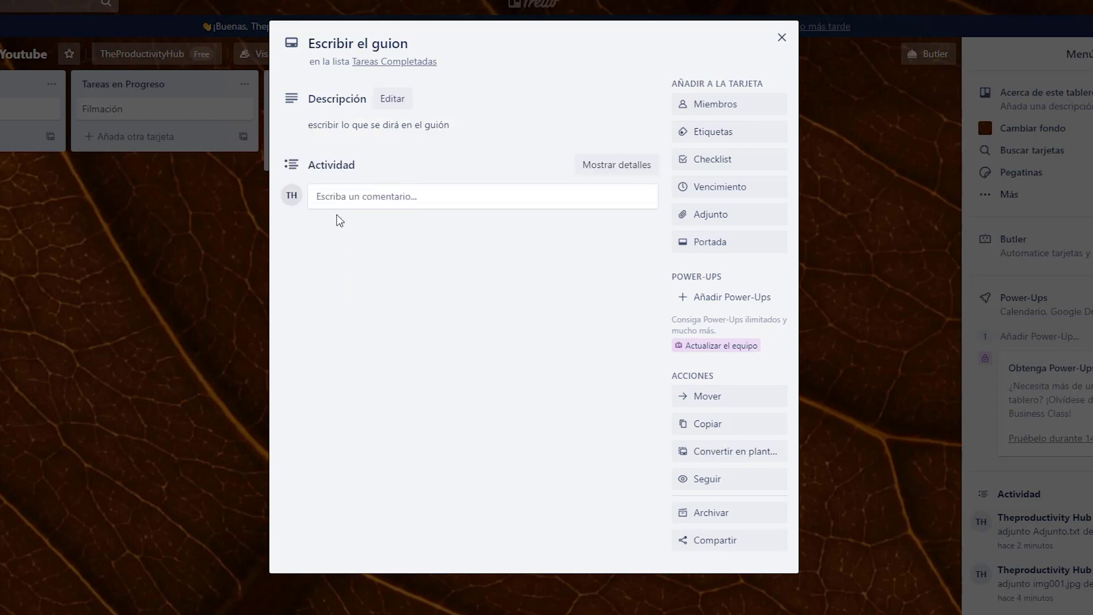
pyautogui.click(342, 195)
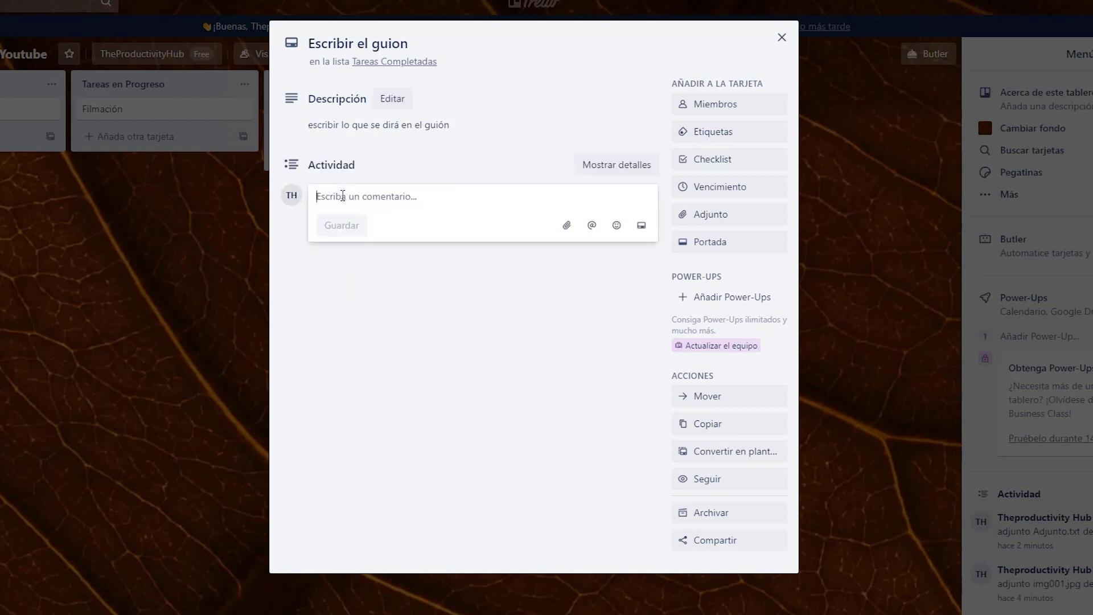
pyautogui.write('@')
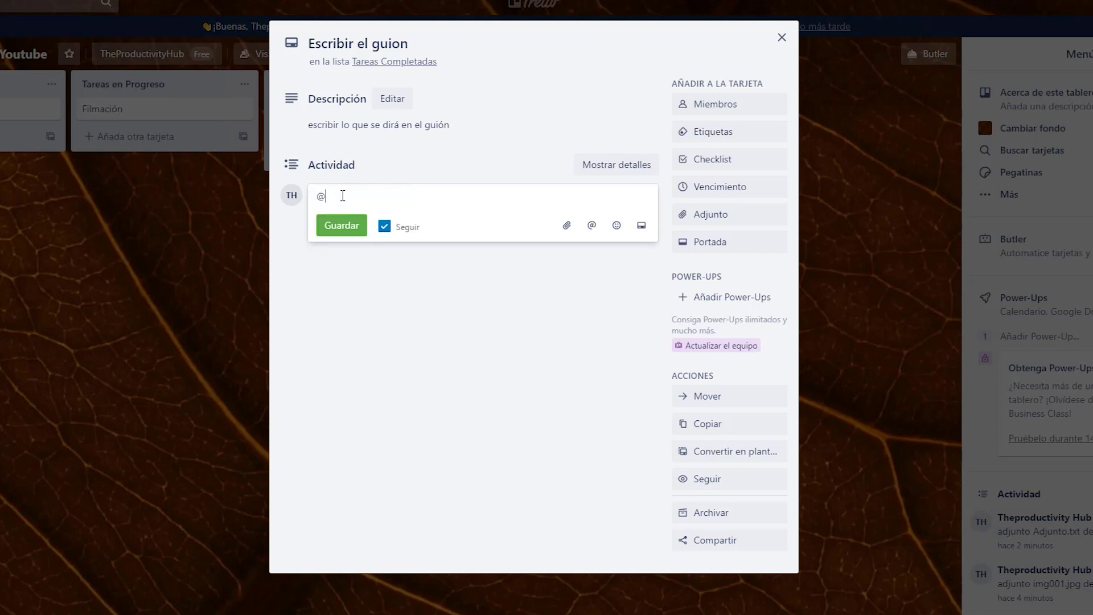
pyautogui.write('the')
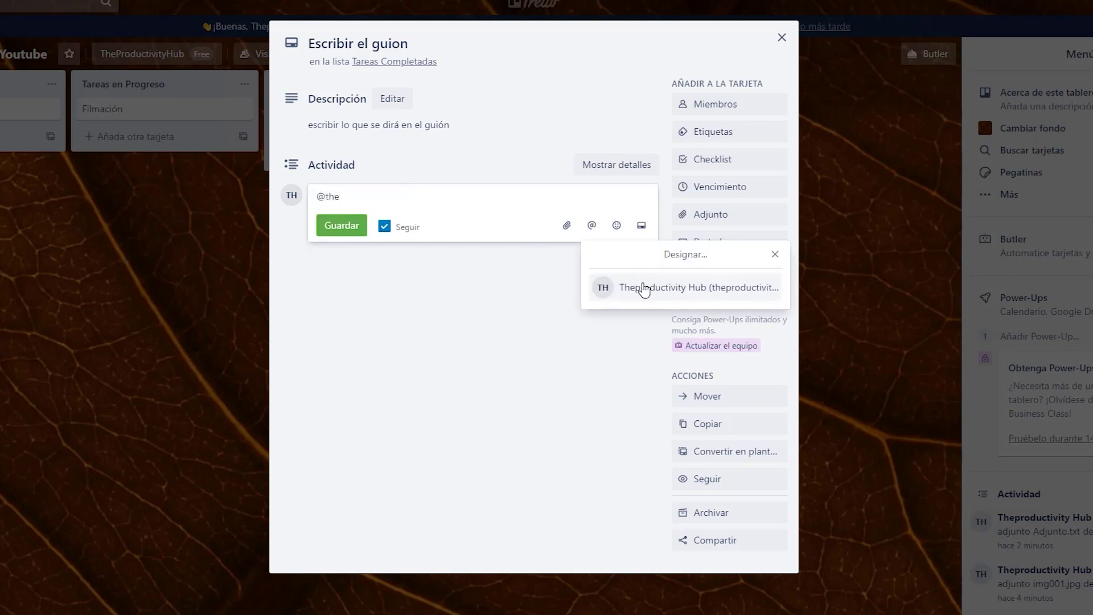
pyautogui.click(643, 284)
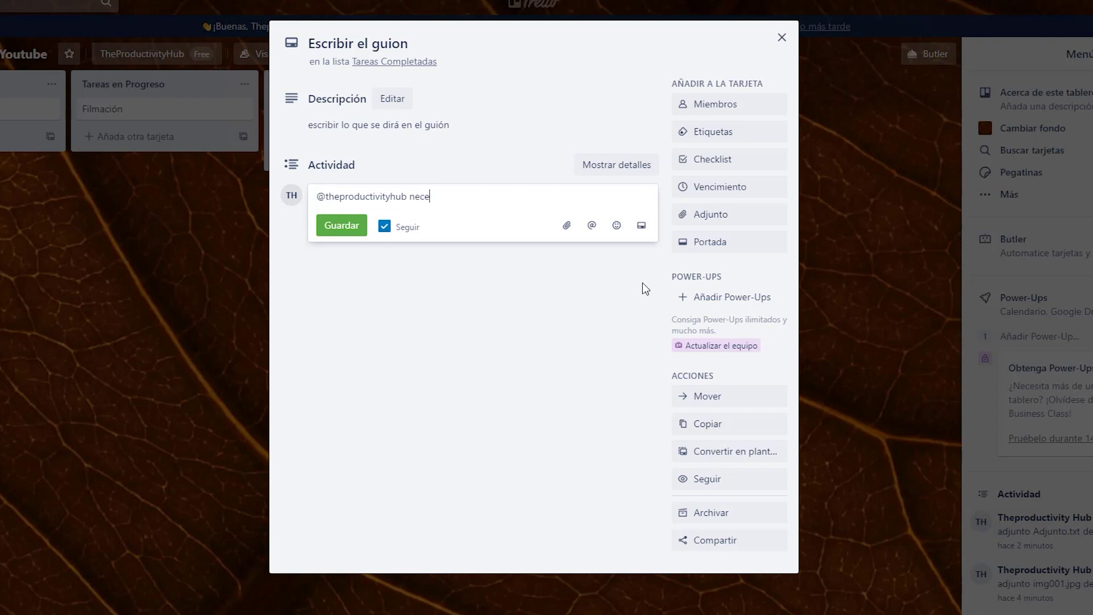
pyautogui.write('necesitamos esto urgente!!!!')
pyautogui.click(357, 226)
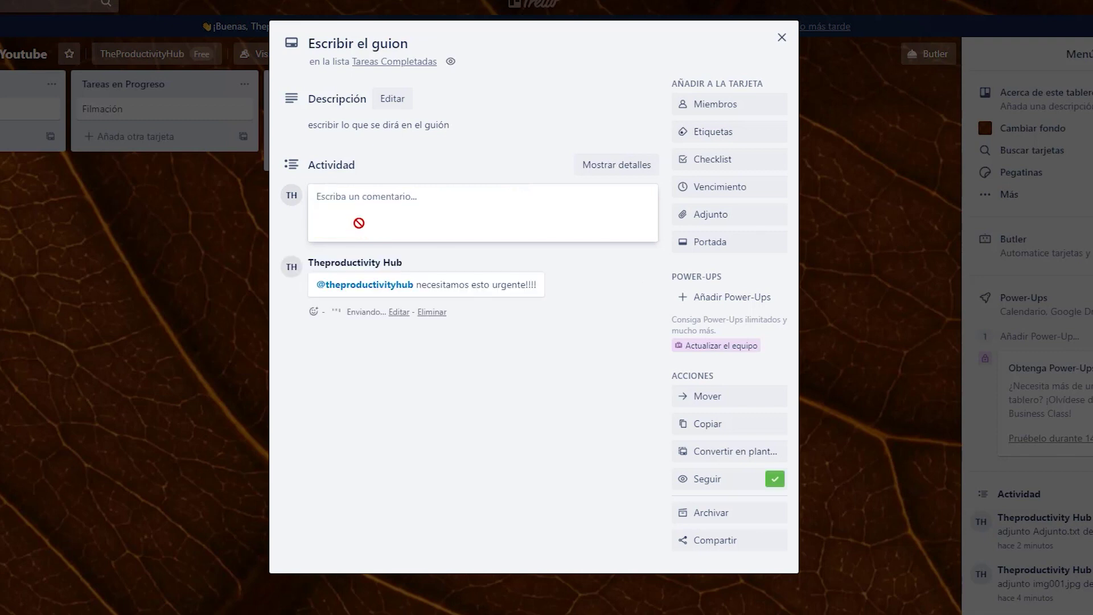
# - Assign the red label to the card and name that label "Urgente"
pyautogui.click(708, 137)
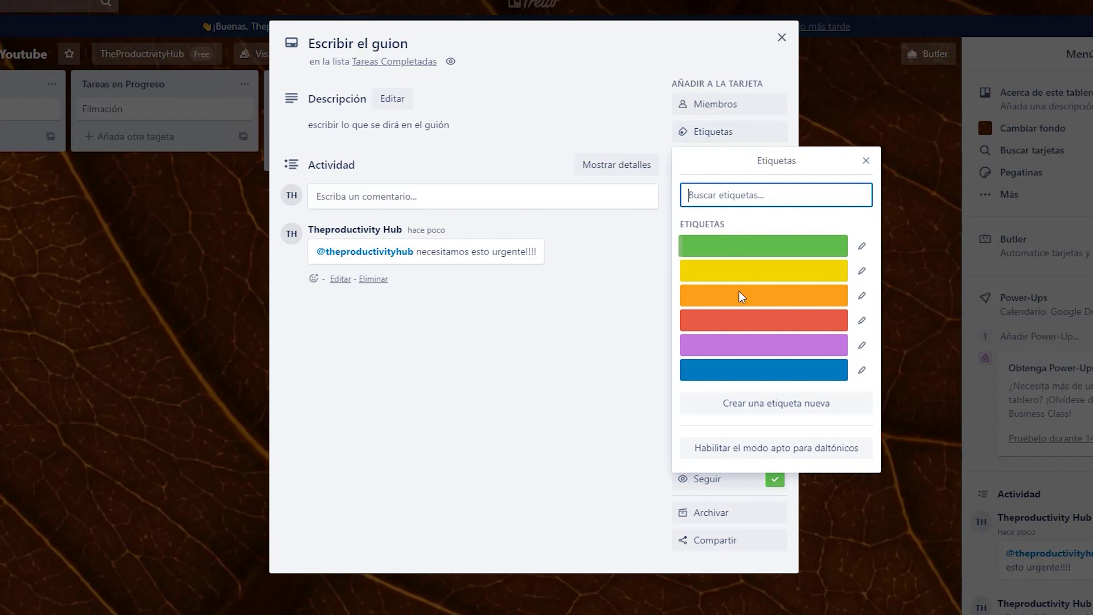
pyautogui.click(755, 328)
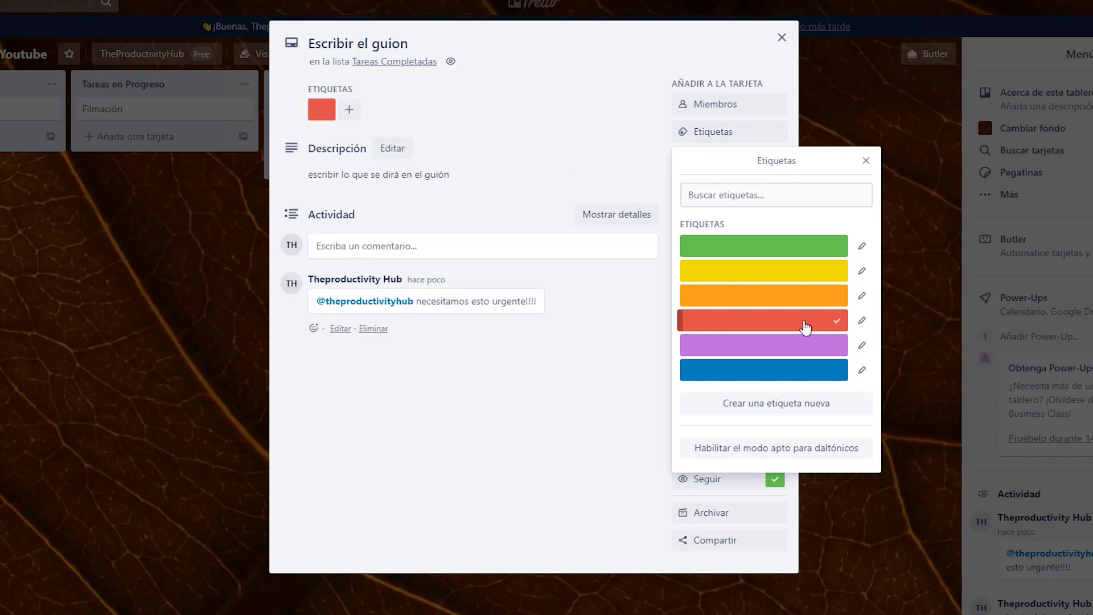
pyautogui.click(862, 321)
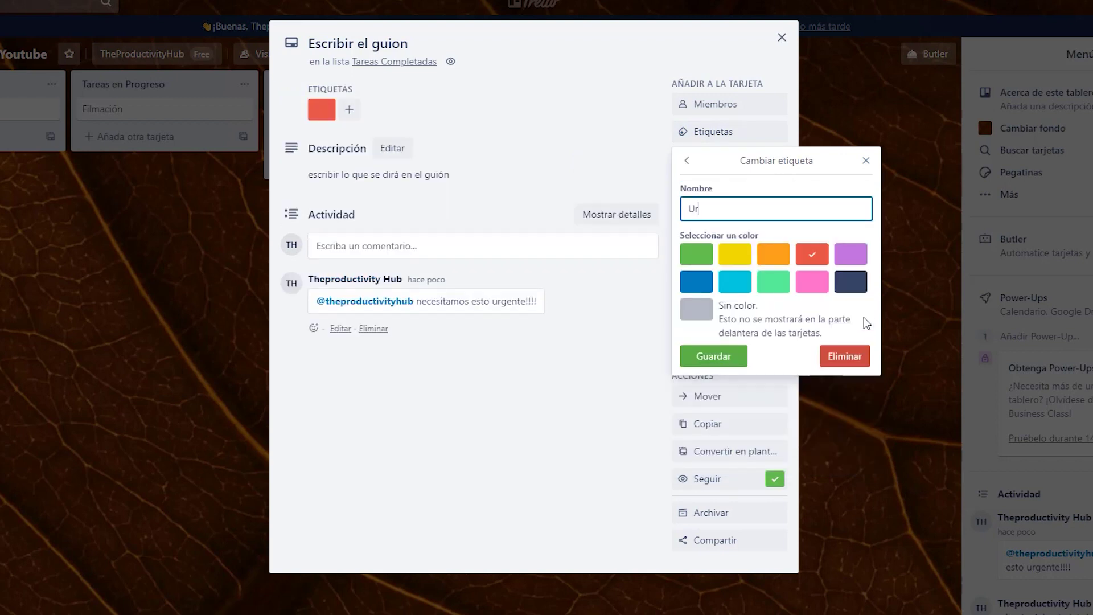
pyautogui.click(712, 359)
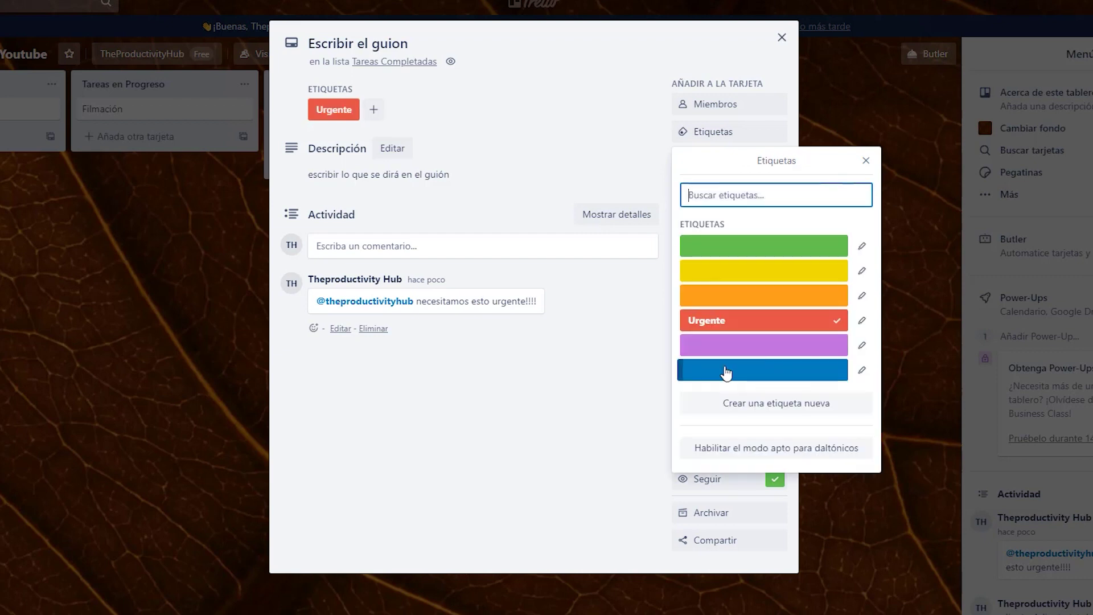
pyautogui.click(613, 366)
# - Add a checklist titled "Checklist" to the card with the items "Definir los temas", "Desarrollar contenido" and "Refinar contenido"
pyautogui.click(722, 166)
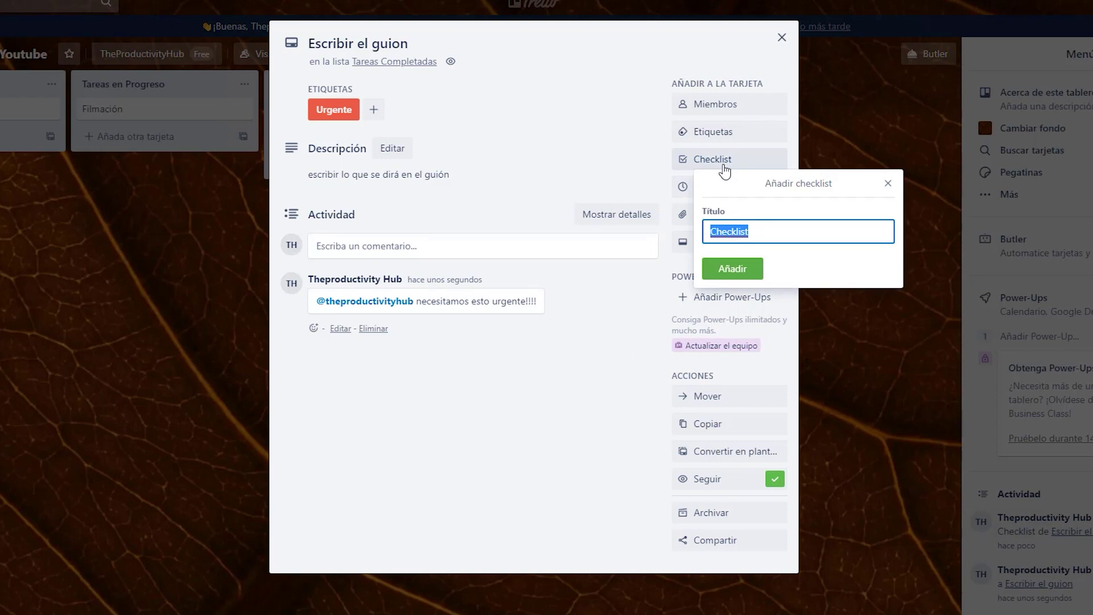
pyautogui.click(732, 268)
pyautogui.write('Definir los temas')
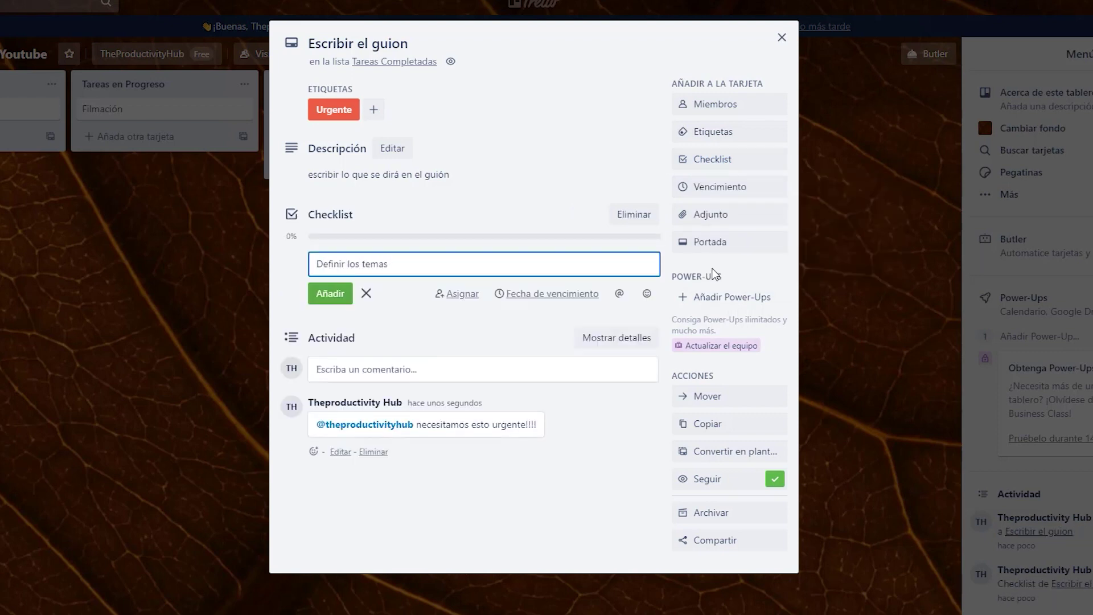
pyautogui.click(333, 293)
pyautogui.write('De')
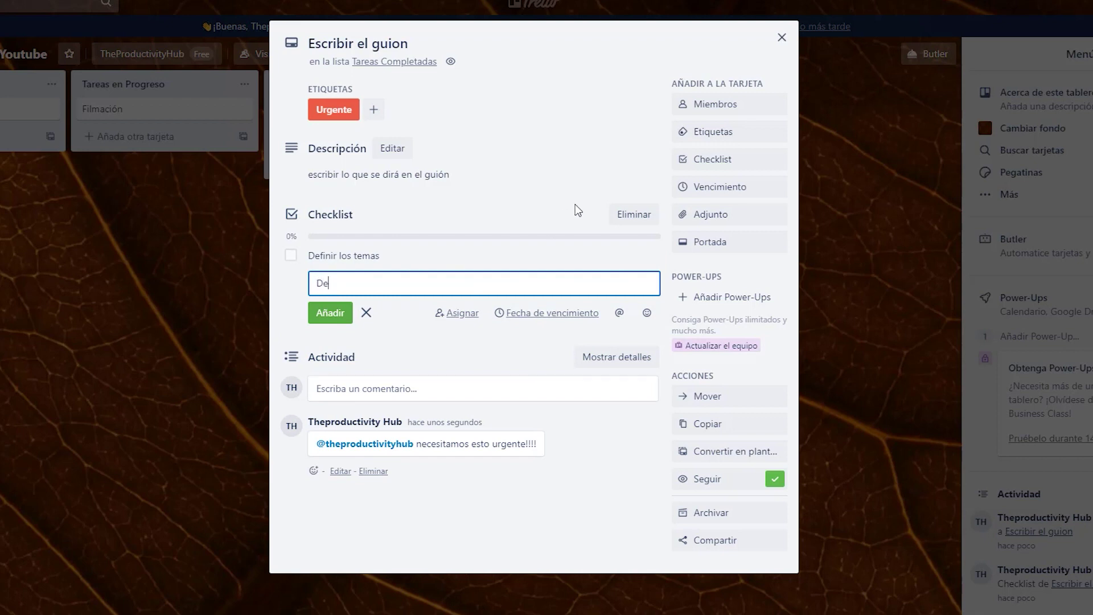
pyautogui.write('sarrollar contenido')
pyautogui.press('Return')
pyautogui.write('Refina')
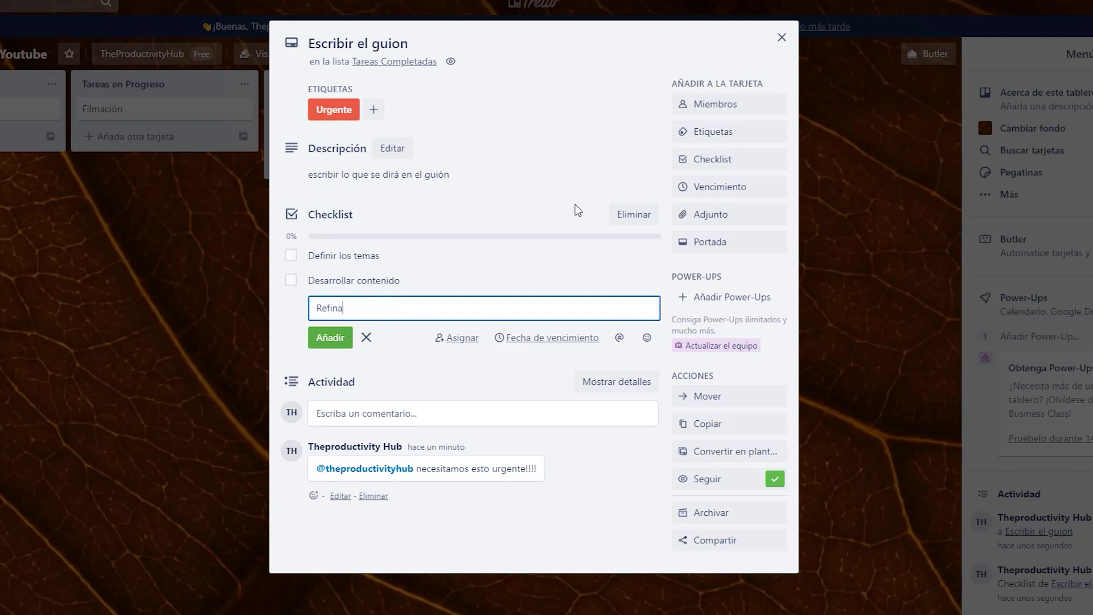
pyautogui.write('r contenido')
pyautogui.press('Return')
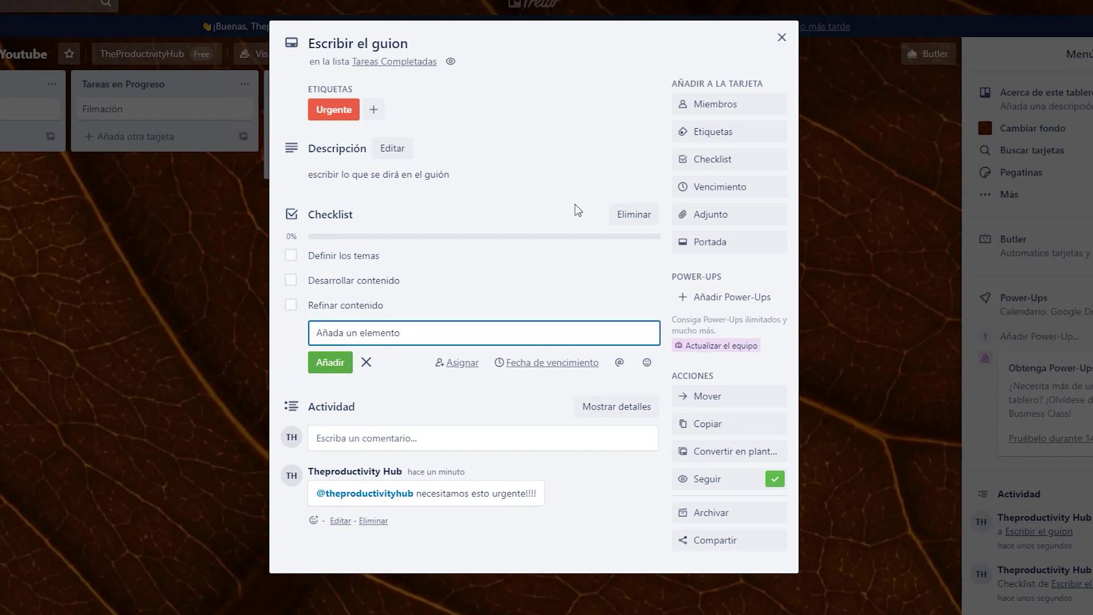
# - Set the card's due date to 3/11/2020 at 23:43 with a reminder one day before, and attach Adjunto.txt from the Canal Youtube folder
pyautogui.click(705, 193)
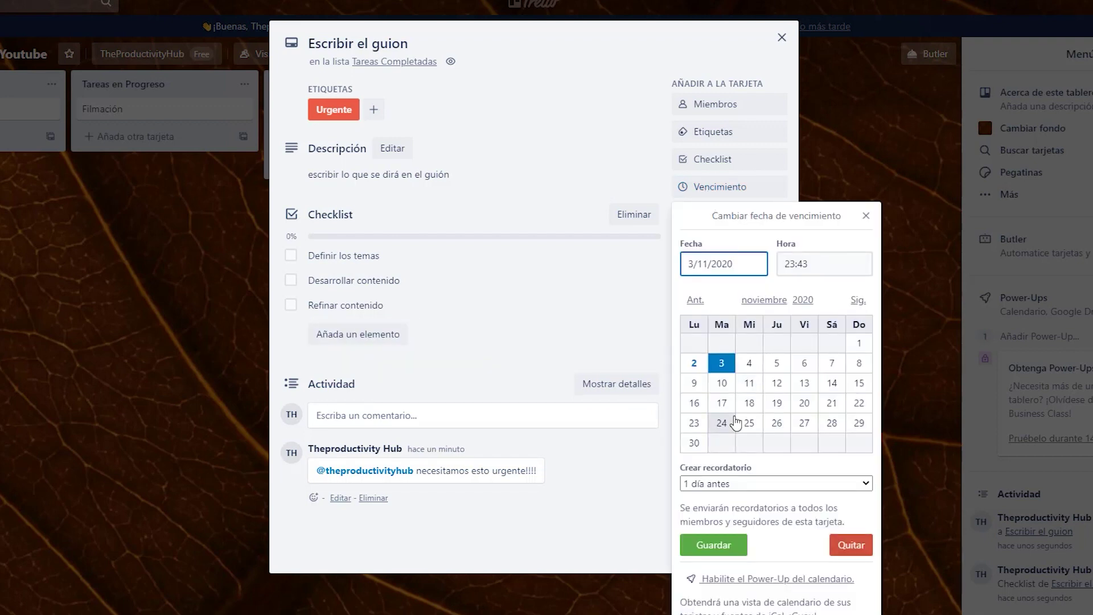
pyautogui.click(731, 553)
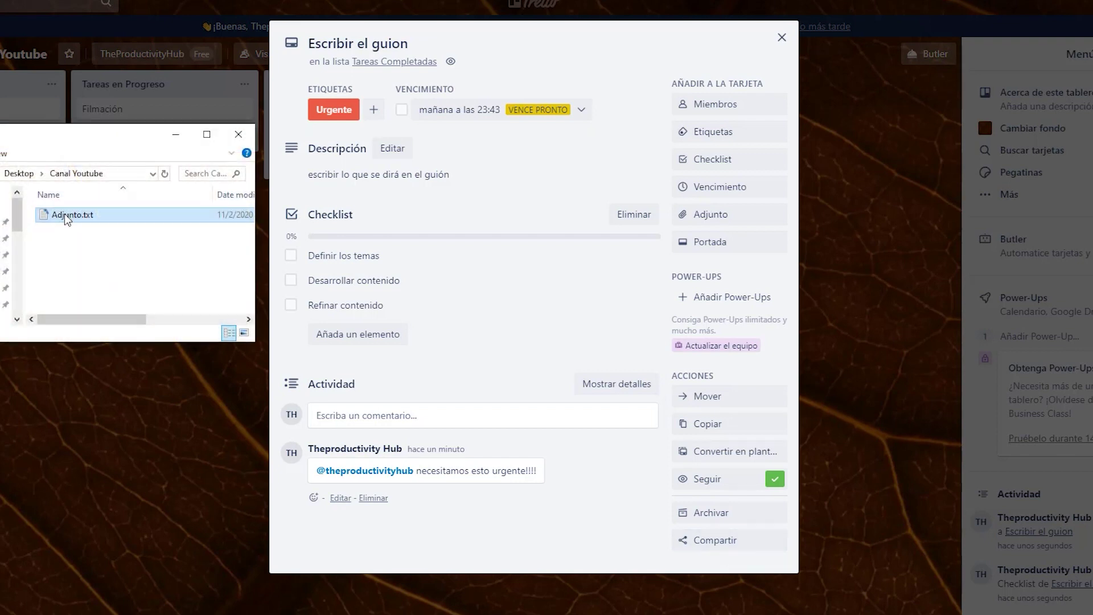
pyautogui.moveTo(64, 214); pyautogui.dragTo(454, 261)
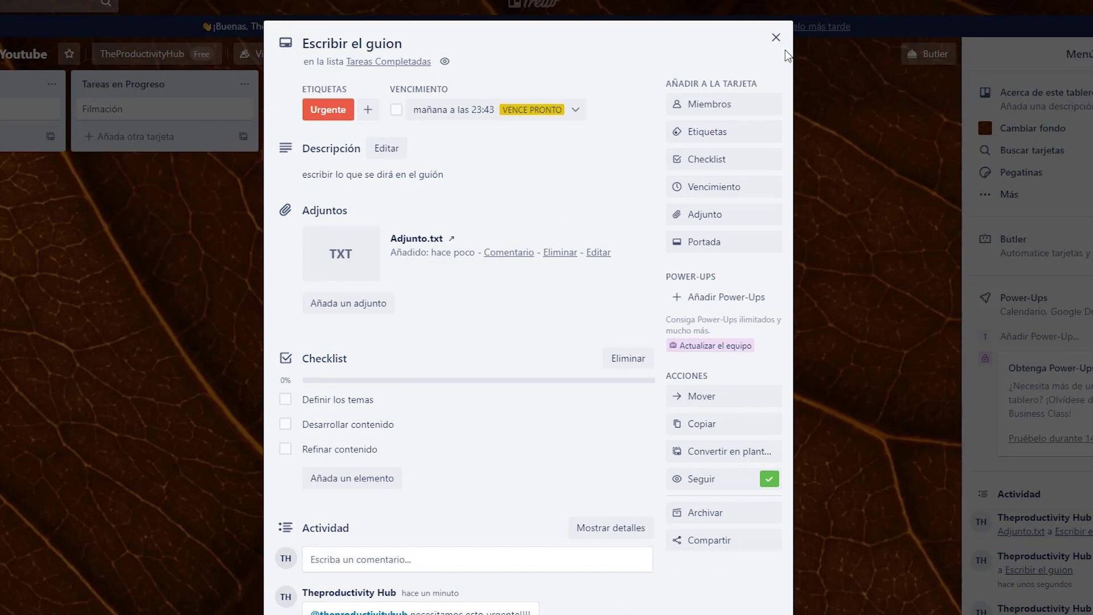
pyautogui.click(776, 38)
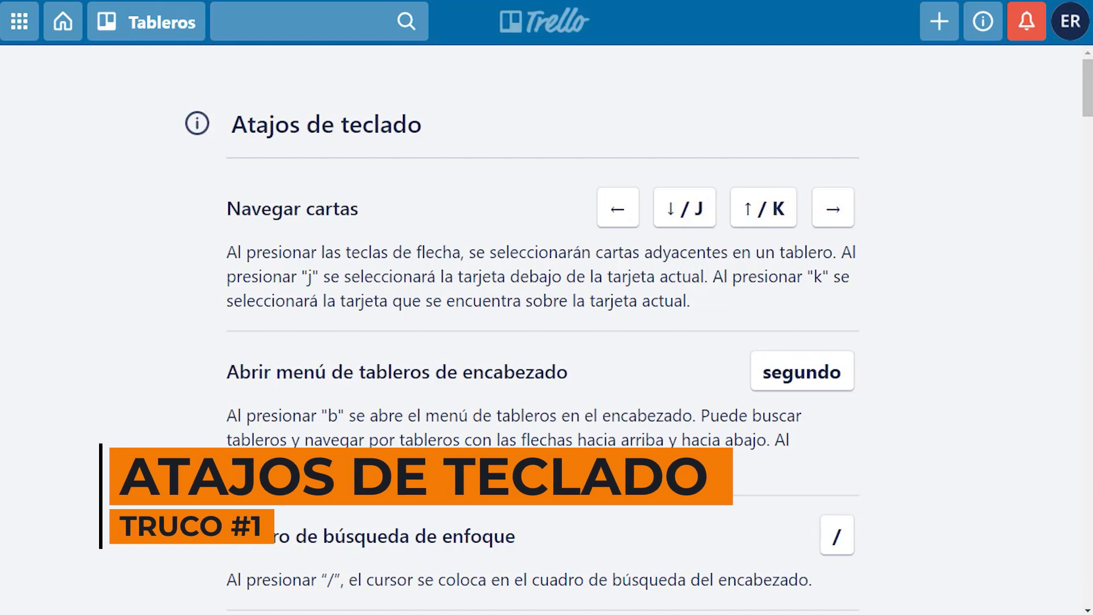
# - Read through the keyboard shortcuts reference, from card navigation to archiving cards and due dates
pyautogui.scroll(-1, 542, 331)
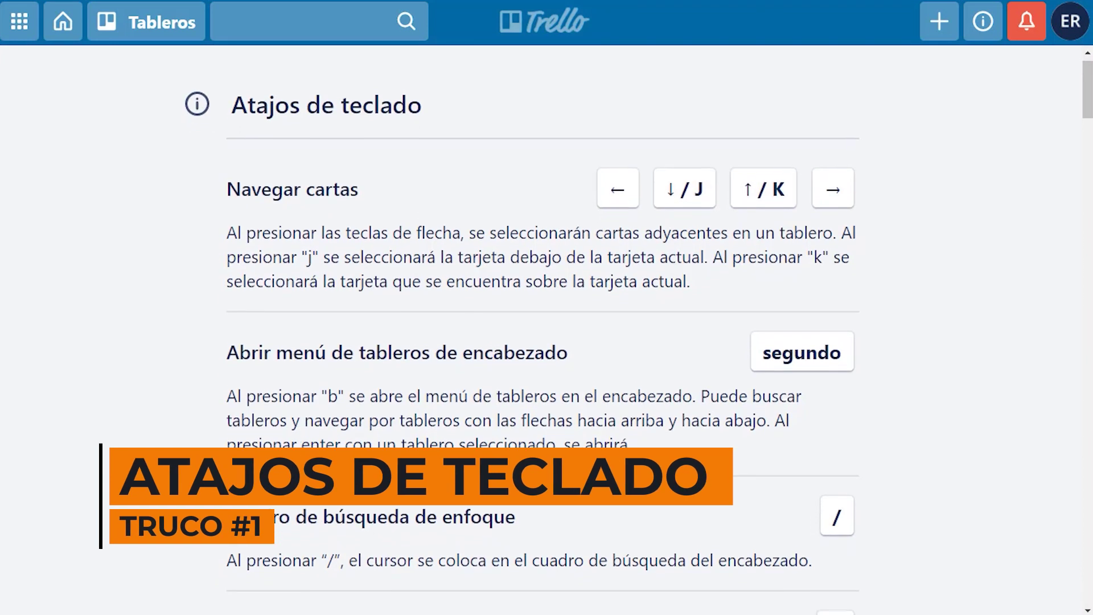
pyautogui.scroll(-1, 542, 330)
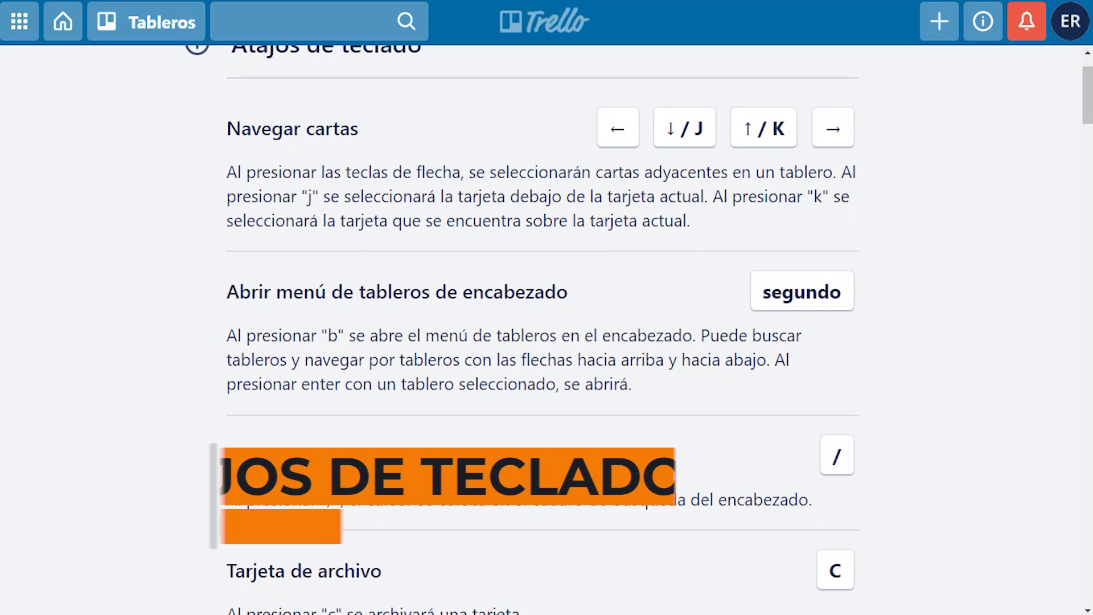
pyautogui.scroll(-1, 543, 330)
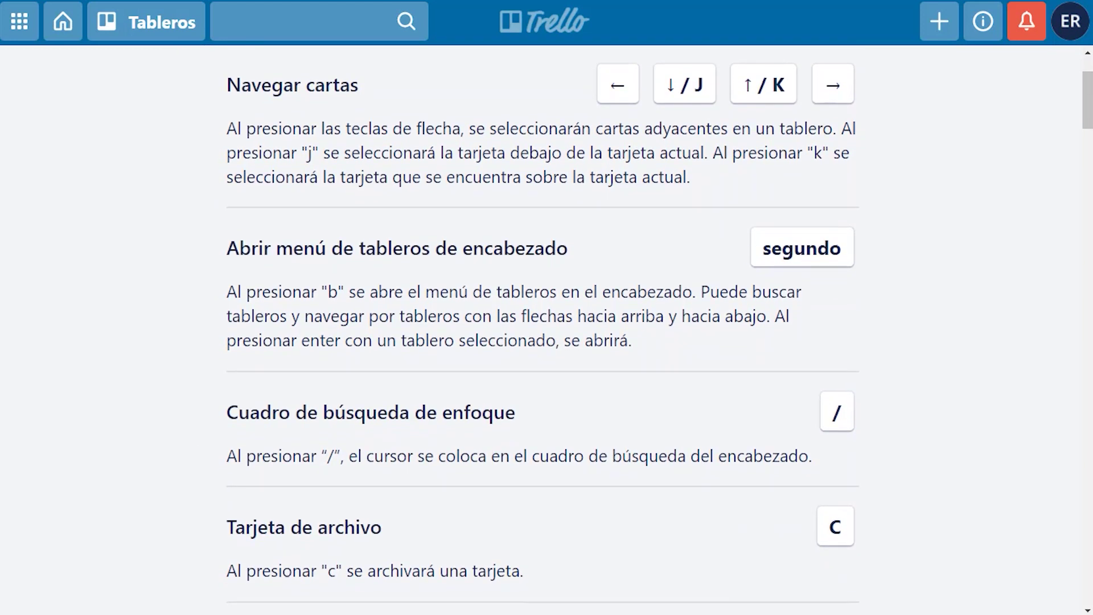
pyautogui.scroll(-1, 542, 331)
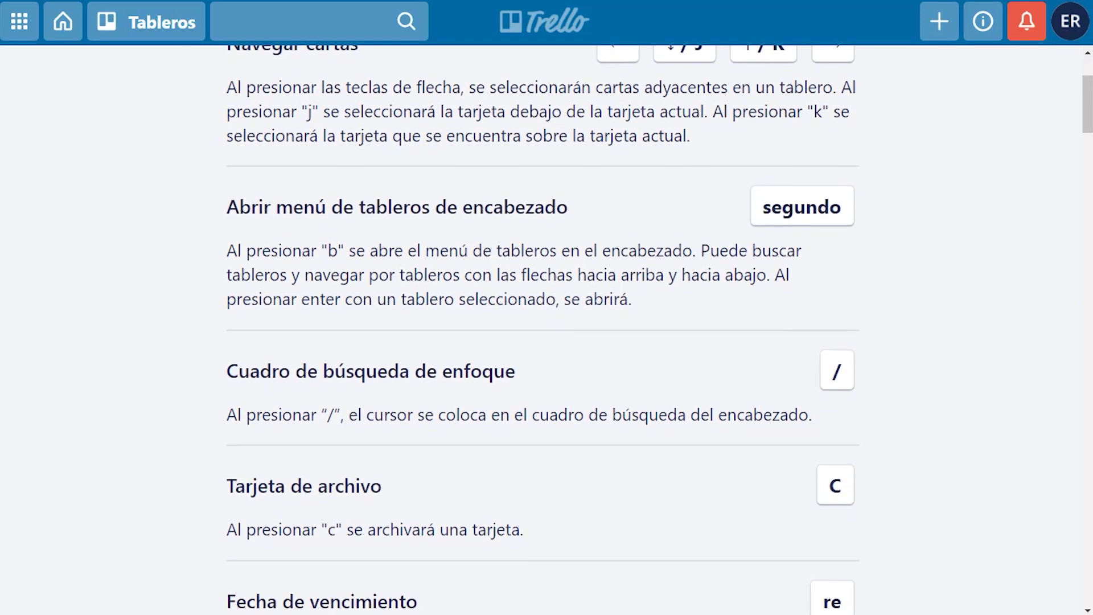